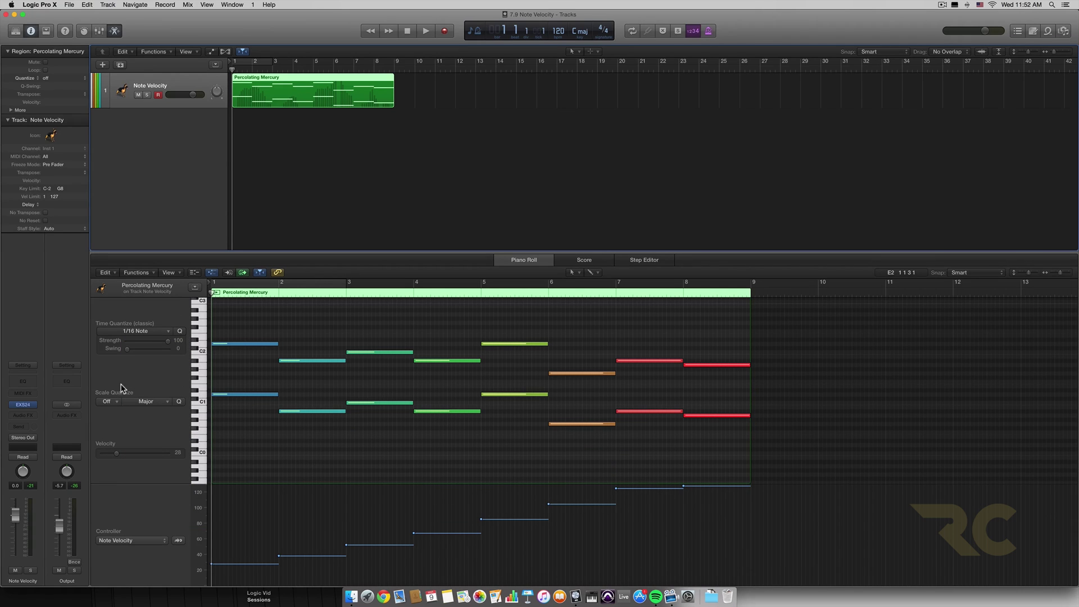
Step: Load the Steinway Grand Piano 2 instrument into the track's sampler
{"action": "left_click", "coordinate": [25, 405]}
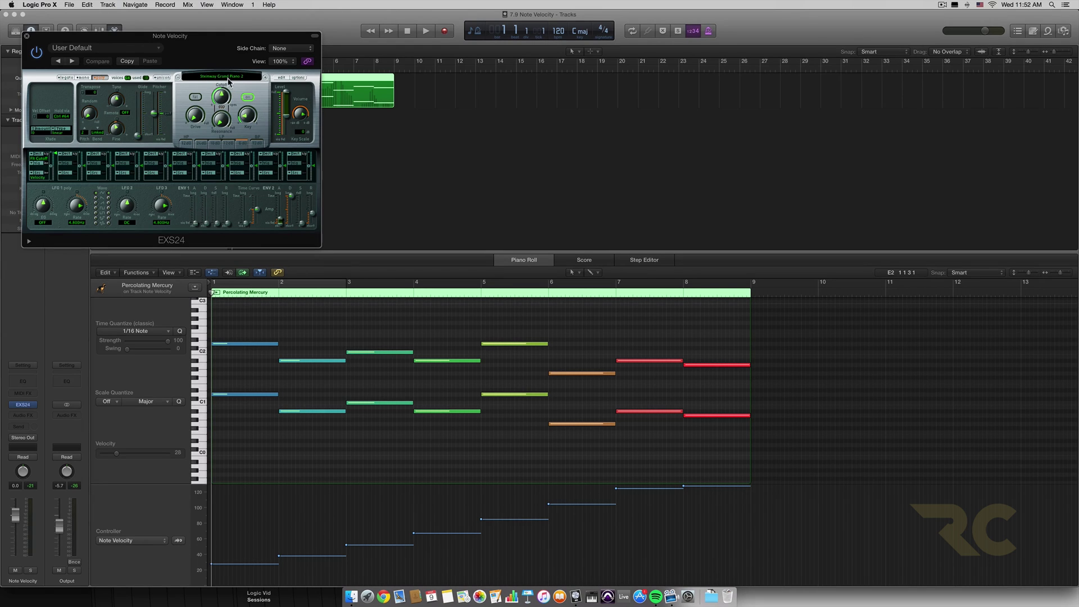
{"action": "left_click", "coordinate": [245, 77]}
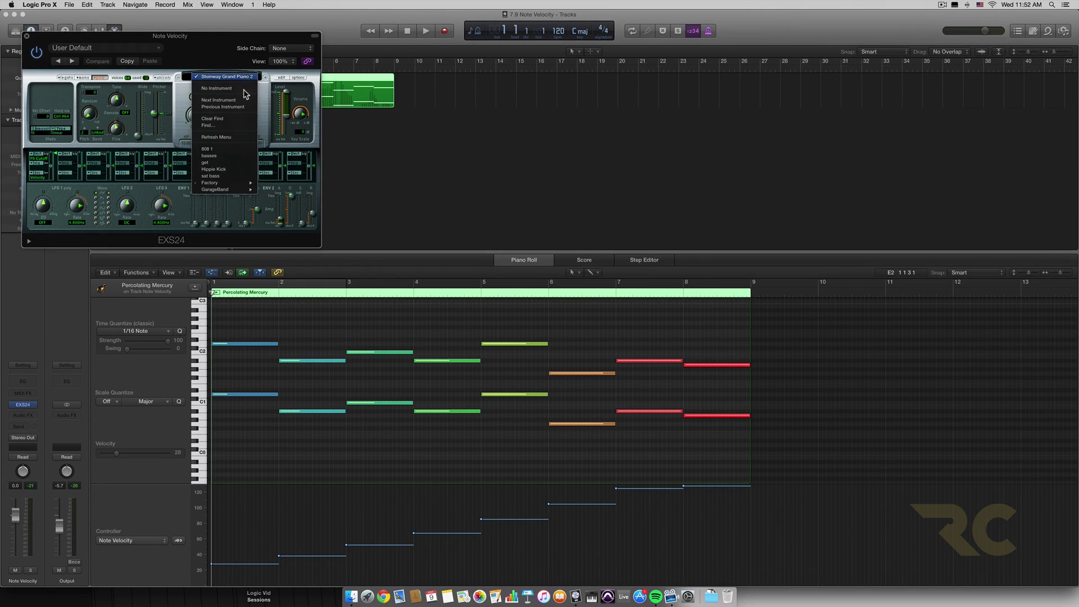
{"action": "mouse_move", "coordinate": [250, 184]}
{"action": "mouse_move", "coordinate": [315, 185]}
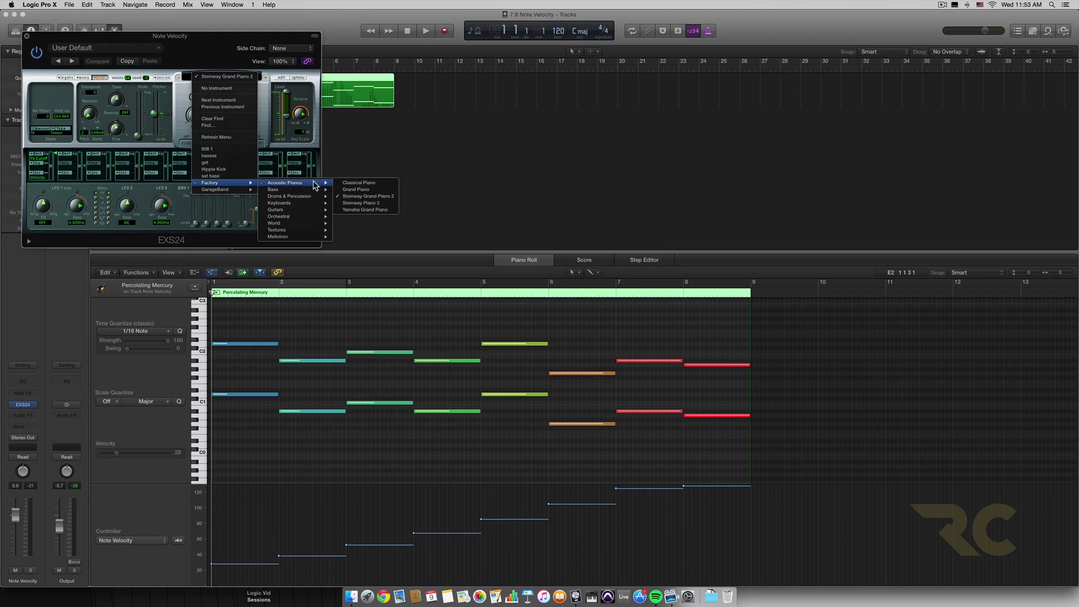
{"action": "left_click", "coordinate": [384, 198]}
{"action": "left_click", "coordinate": [26, 36]}
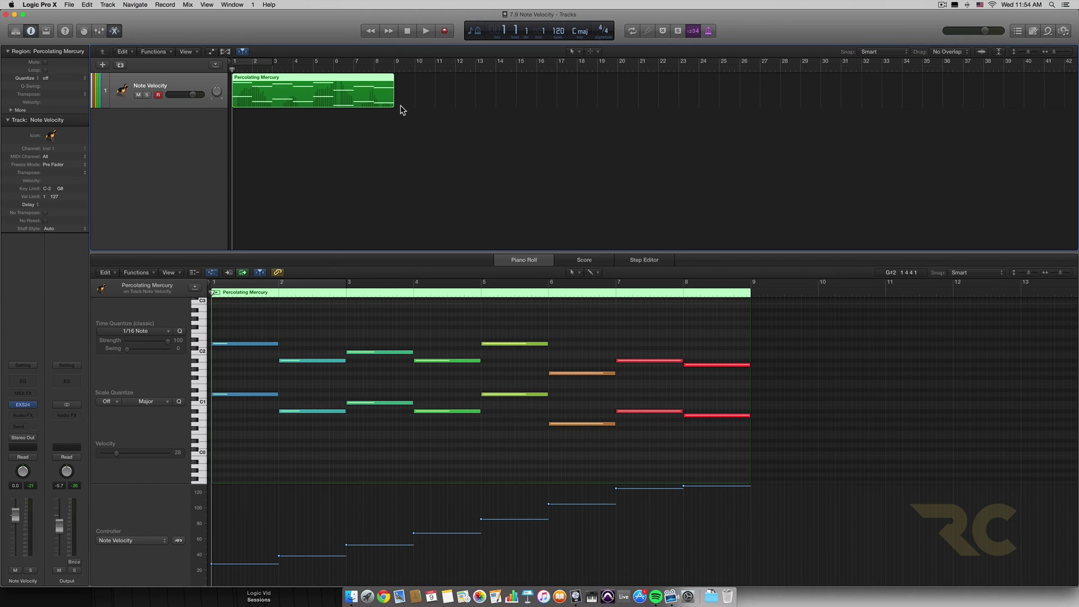
Step: Play back the region, stop it, and return the playhead to the beginning
{"action": "left_click", "coordinate": [425, 32]}
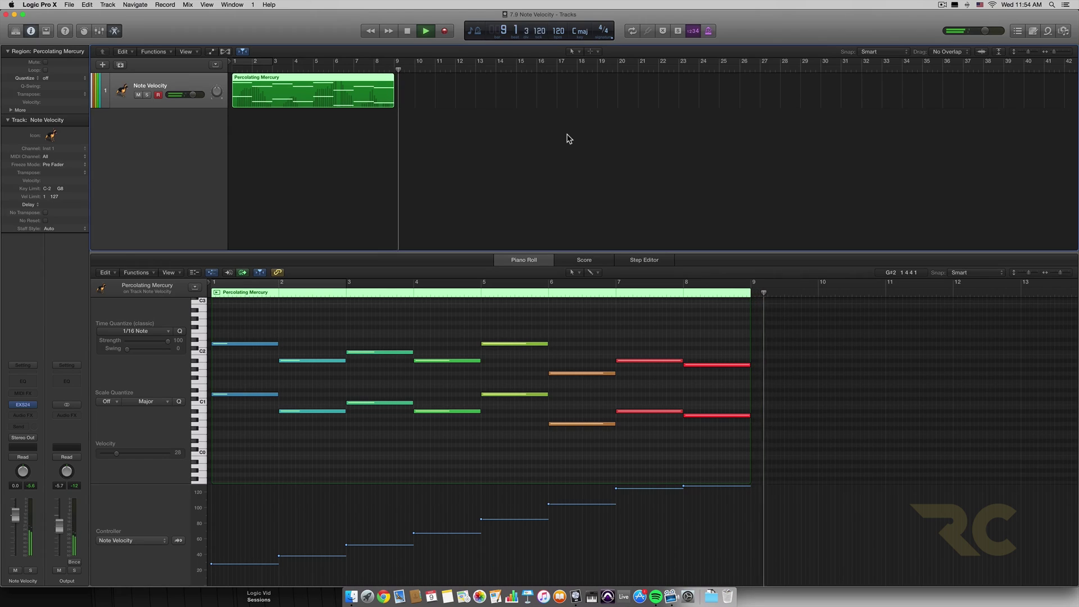
{"action": "key", "text": "space"}
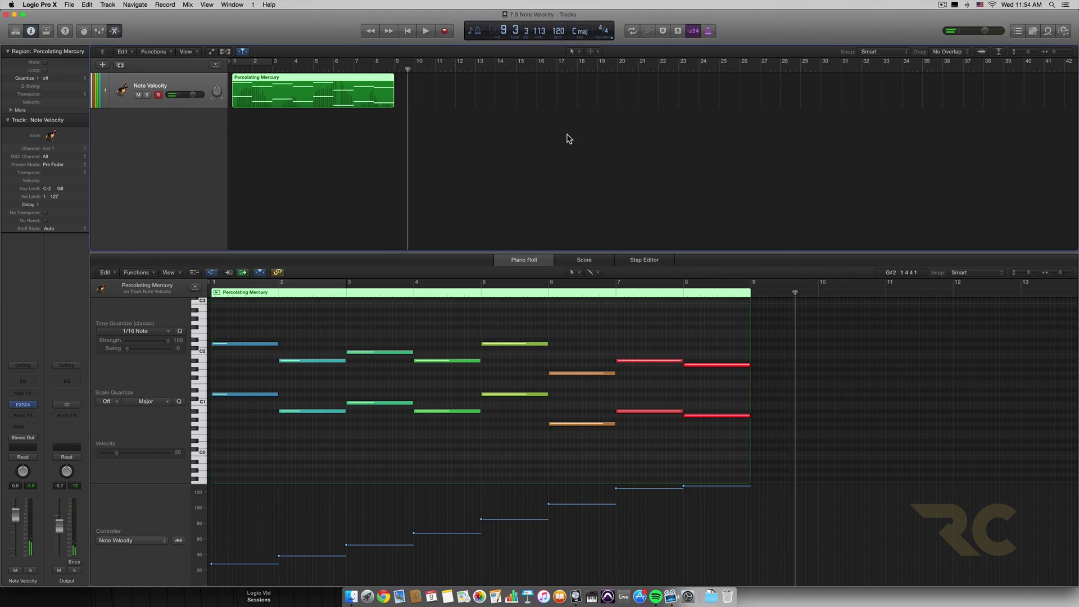
{"action": "left_click", "coordinate": [407, 31]}
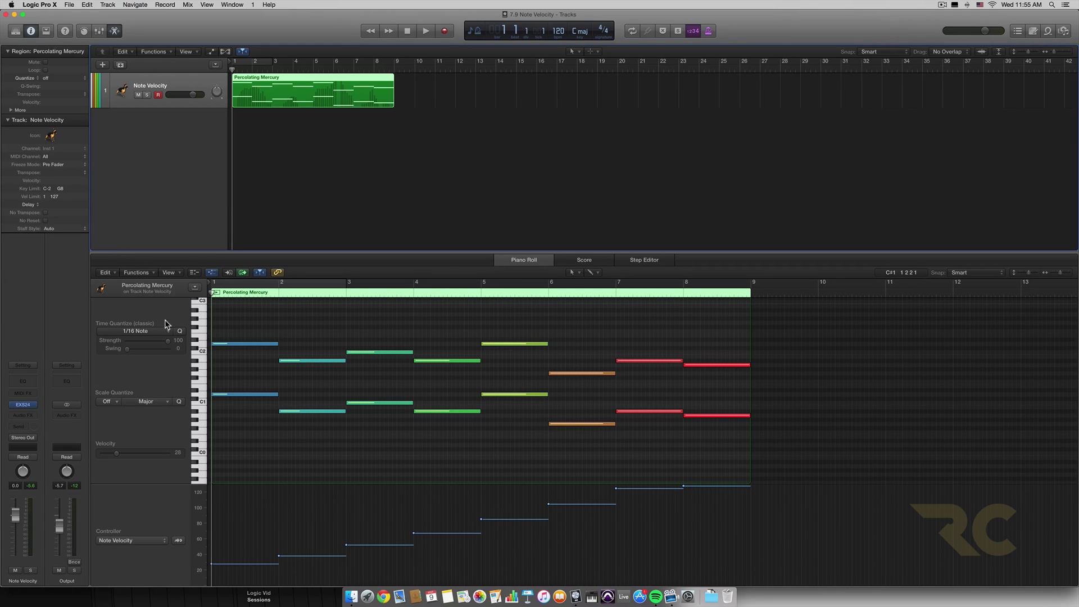
Step: Check the Piano Roll's view options
{"action": "left_click", "coordinate": [170, 273]}
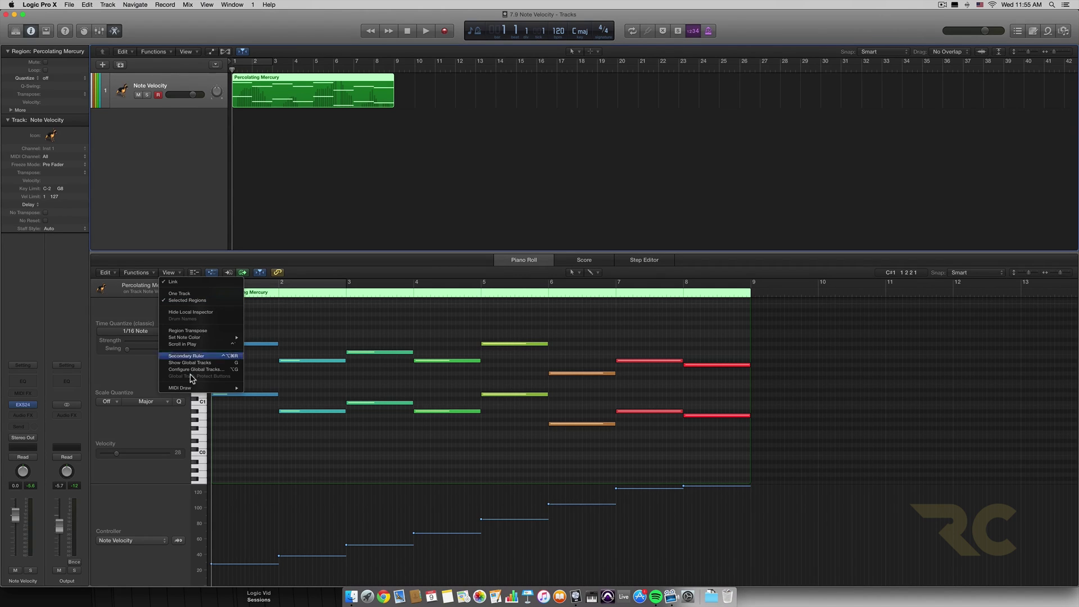
{"action": "mouse_move", "coordinate": [208, 392]}
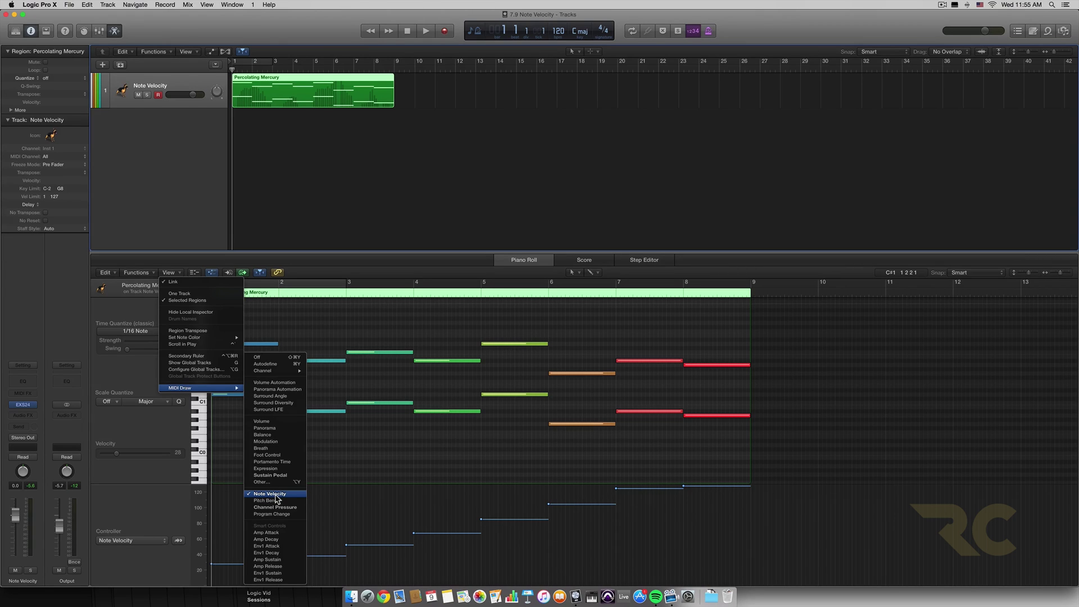
{"action": "left_click", "coordinate": [354, 498]}
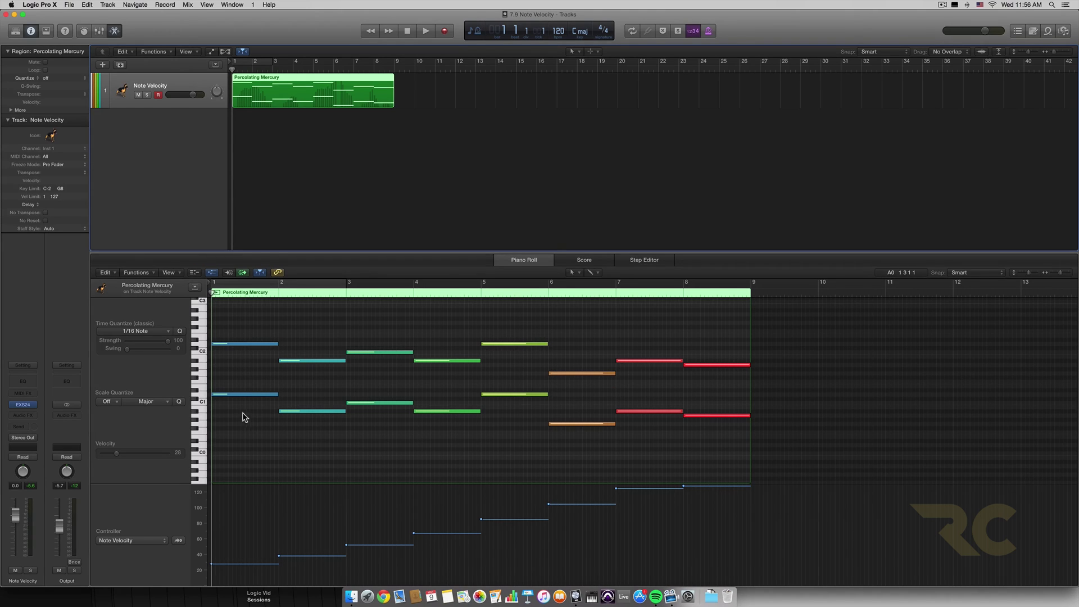
Step: Raise the first note of the lower row to velocity 109
{"action": "left_click", "coordinate": [243, 394]}
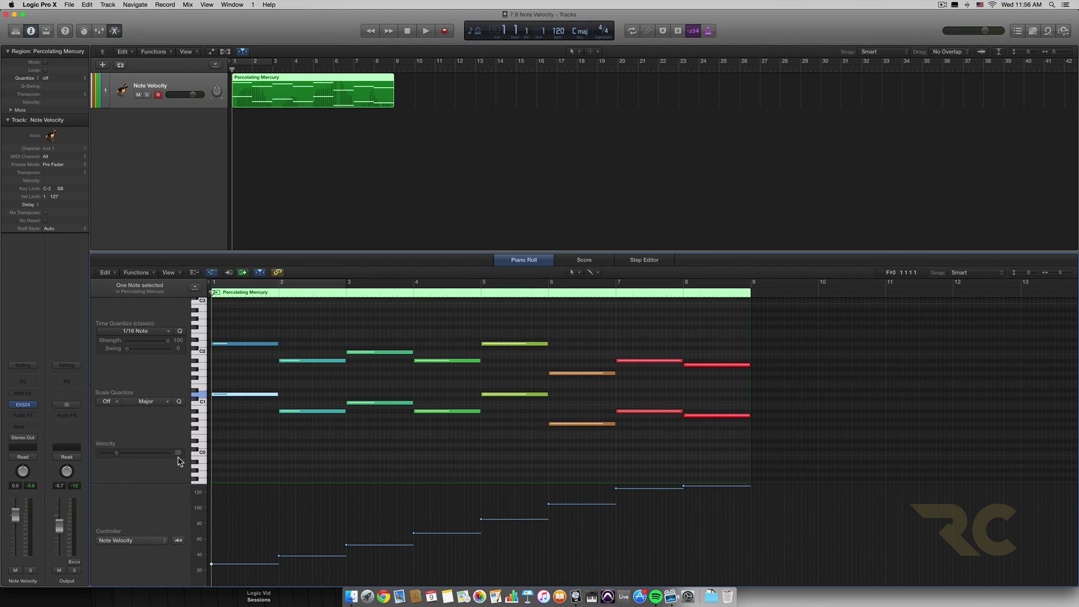
{"action": "mouse_move", "coordinate": [117, 454]}
{"action": "left_mouse_down"}
{"action": "mouse_move", "coordinate": [175, 456]}
{"action": "mouse_move", "coordinate": [97, 460]}
{"action": "mouse_move", "coordinate": [183, 460]}
{"action": "mouse_move", "coordinate": [104, 462]}
{"action": "mouse_move", "coordinate": [179, 459]}
{"action": "mouse_move", "coordinate": [116, 457]}
{"action": "left_mouse_up"}
{"action": "left_click", "coordinate": [240, 461]}
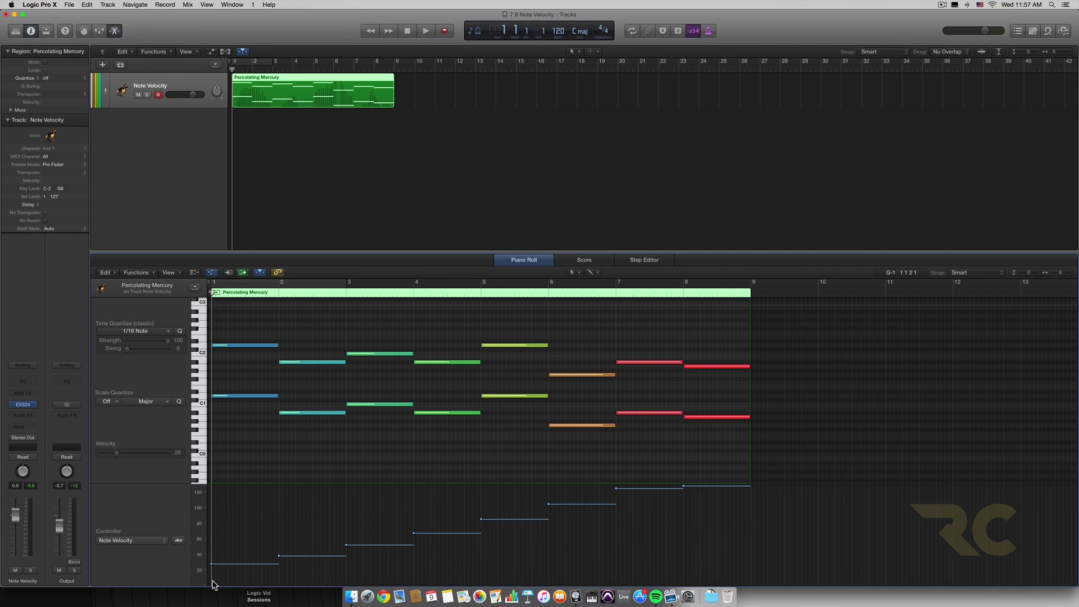
Step: Draw a rising velocity line across the notes, ramping up to 127
{"action": "mouse_move", "coordinate": [212, 586]}
{"action": "left_mouse_down"}
{"action": "mouse_move", "coordinate": [528, 509]}
{"action": "mouse_move", "coordinate": [719, 487]}
{"action": "mouse_move", "coordinate": [693, 477]}
{"action": "left_mouse_up"}
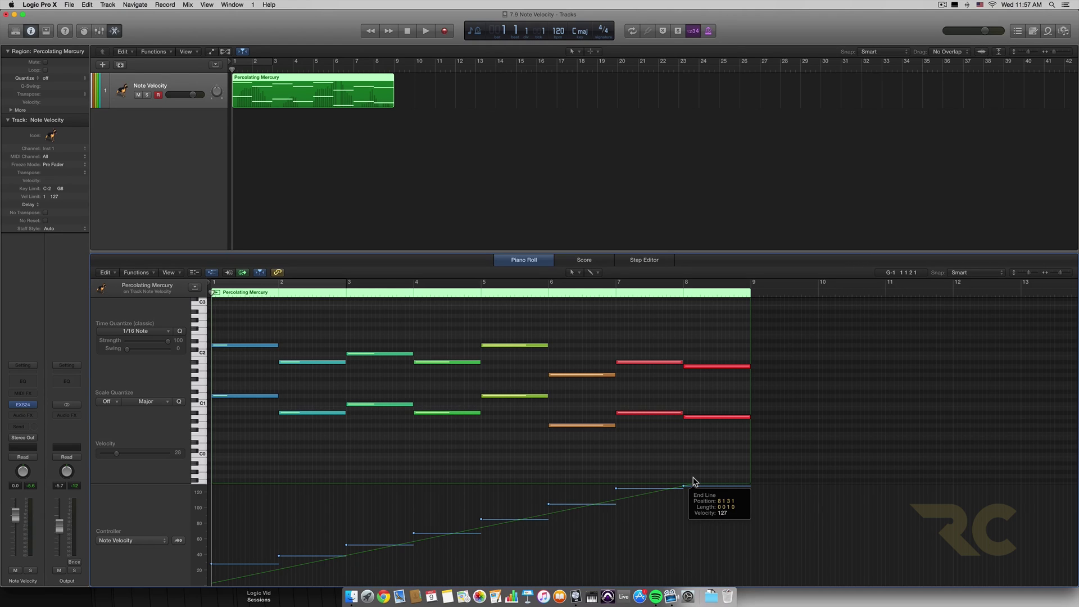
{"action": "left_click_drag", "start_coordinate": [693, 479], "coordinate": [692, 481]}
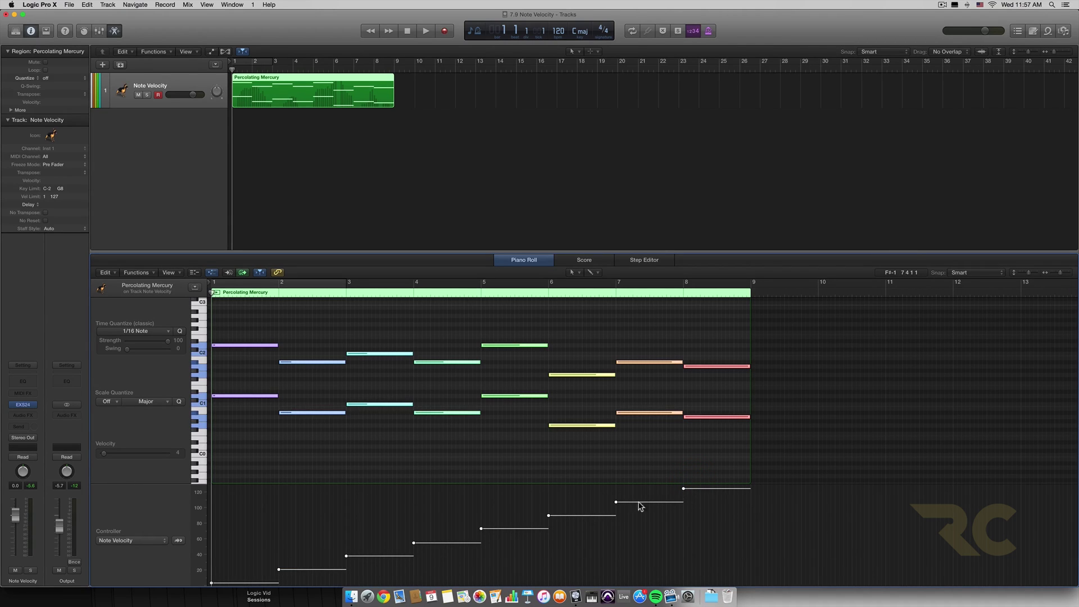
{"action": "left_click", "coordinate": [725, 548]}
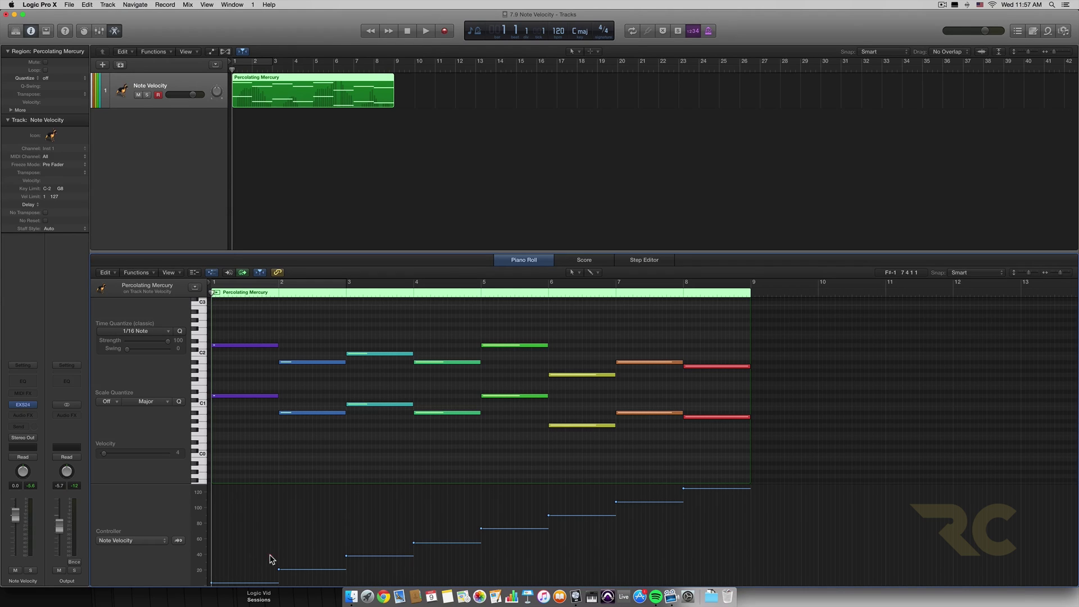
Step: Redraw velocities: a line ending near 88, lower bars 6–7, then a new line from bar 8
{"action": "mouse_move", "coordinate": [213, 558]}
{"action": "left_mouse_down"}
{"action": "mouse_move", "coordinate": [270, 547]}
{"action": "mouse_move", "coordinate": [342, 514]}
{"action": "mouse_move", "coordinate": [477, 548]}
{"action": "left_mouse_up"}
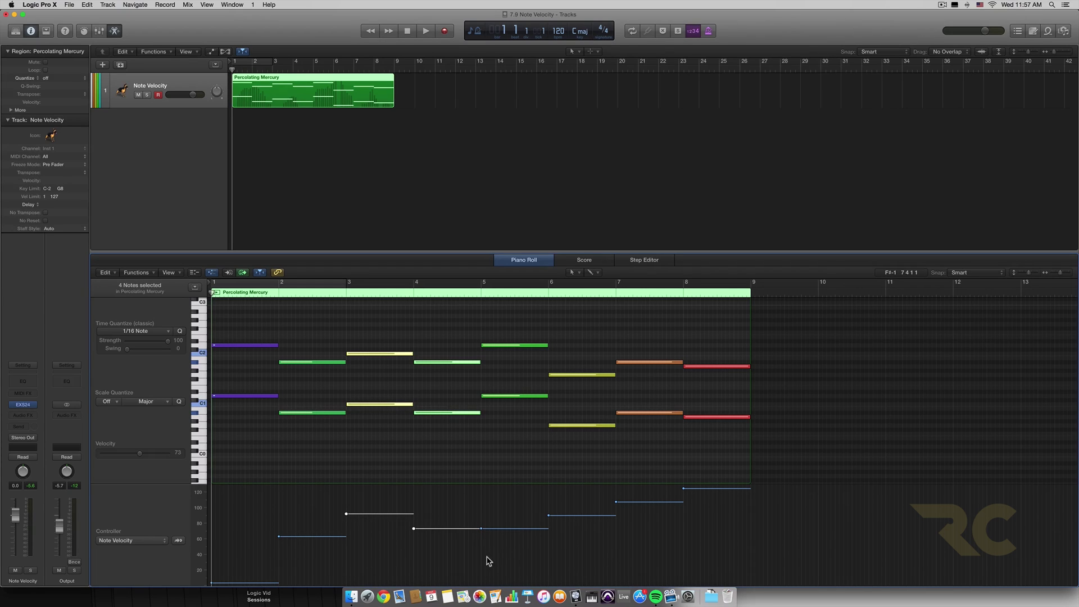
{"action": "mouse_move", "coordinate": [547, 542]}
{"action": "left_mouse_down"}
{"action": "mouse_move", "coordinate": [646, 518]}
{"action": "mouse_move", "coordinate": [614, 518]}
{"action": "mouse_move", "coordinate": [628, 520]}
{"action": "left_mouse_up"}
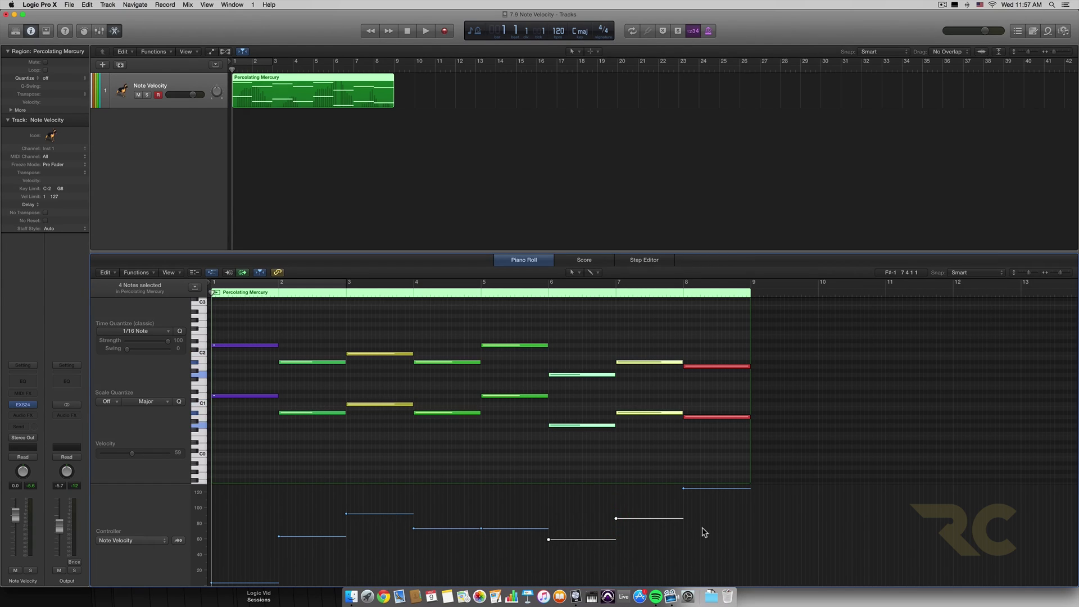
{"action": "left_click", "coordinate": [759, 538]}
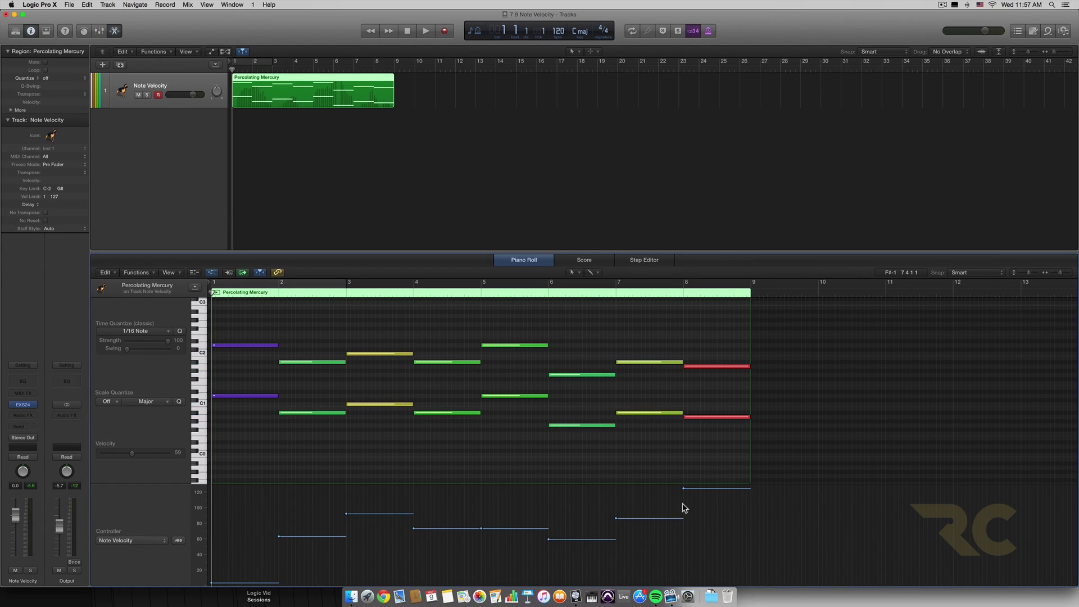
{"action": "left_click_drag", "start_coordinate": [680, 502], "coordinate": [745, 534]}
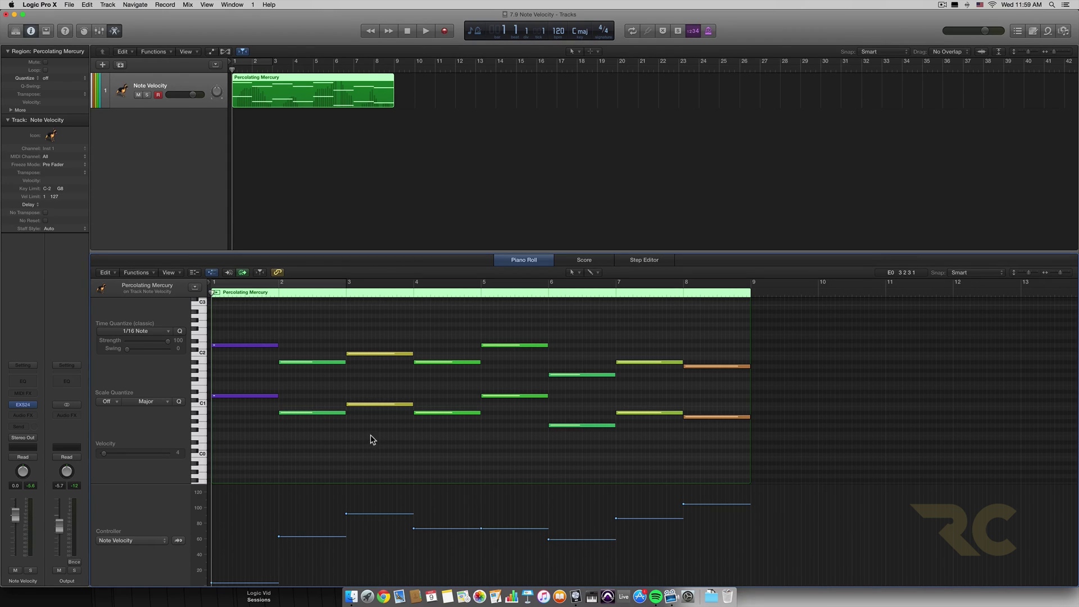
Step: Select all sixteen notes and Shift-Option-drag the Velocity slider to 74
{"action": "key", "text": "super+a"}
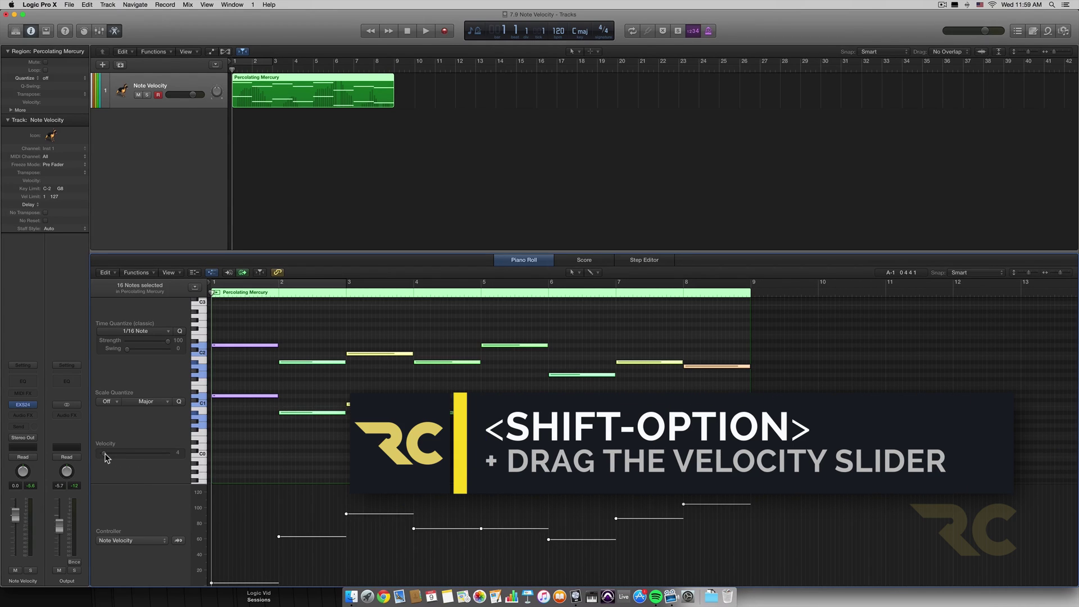
{"action": "left_click_drag", "start_coordinate": [105, 456], "coordinate": [143, 456]}
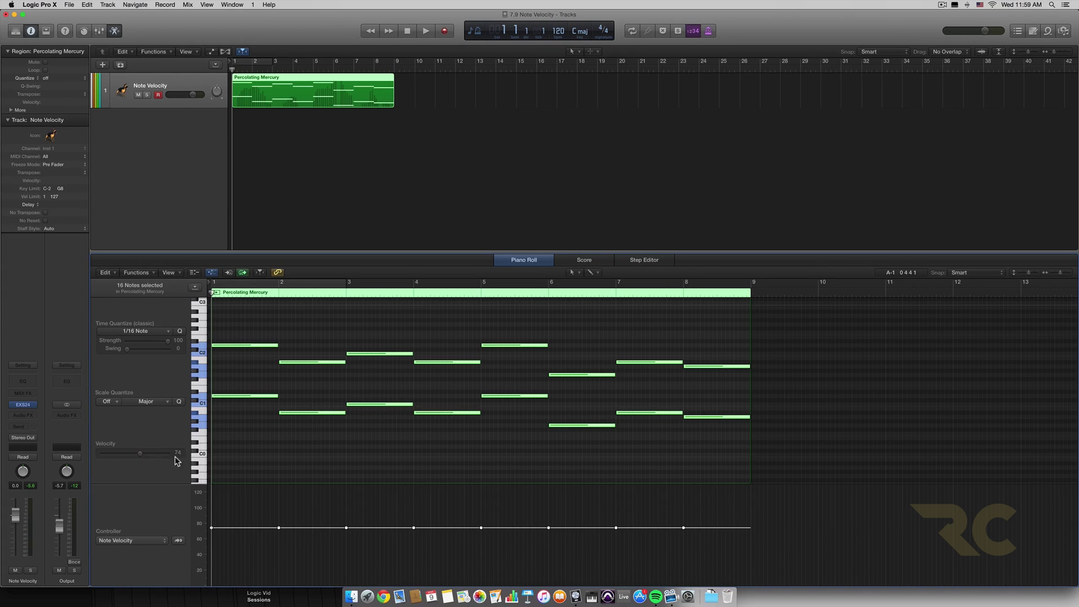
{"action": "left_click", "coordinate": [274, 449]}
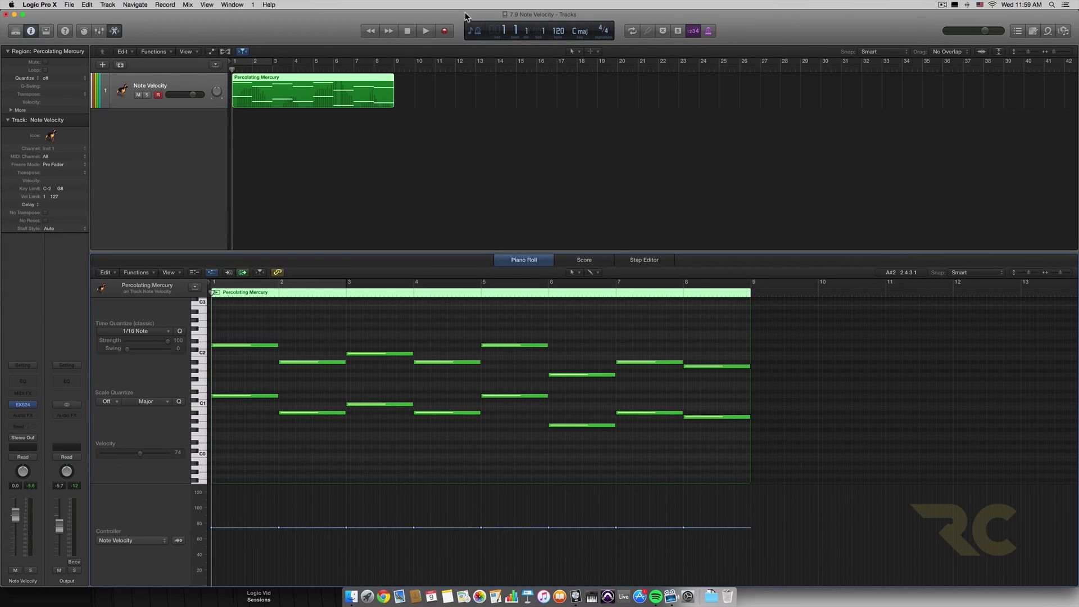
{"action": "left_click", "coordinate": [408, 31]}
{"action": "left_click", "coordinate": [425, 31]}
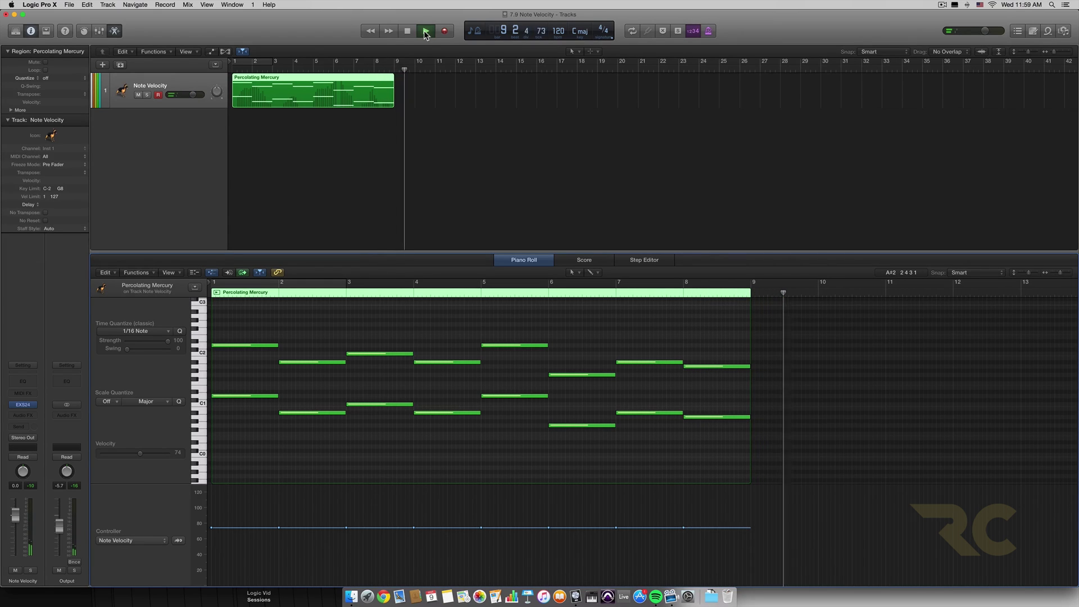
{"action": "left_click", "coordinate": [425, 31]}
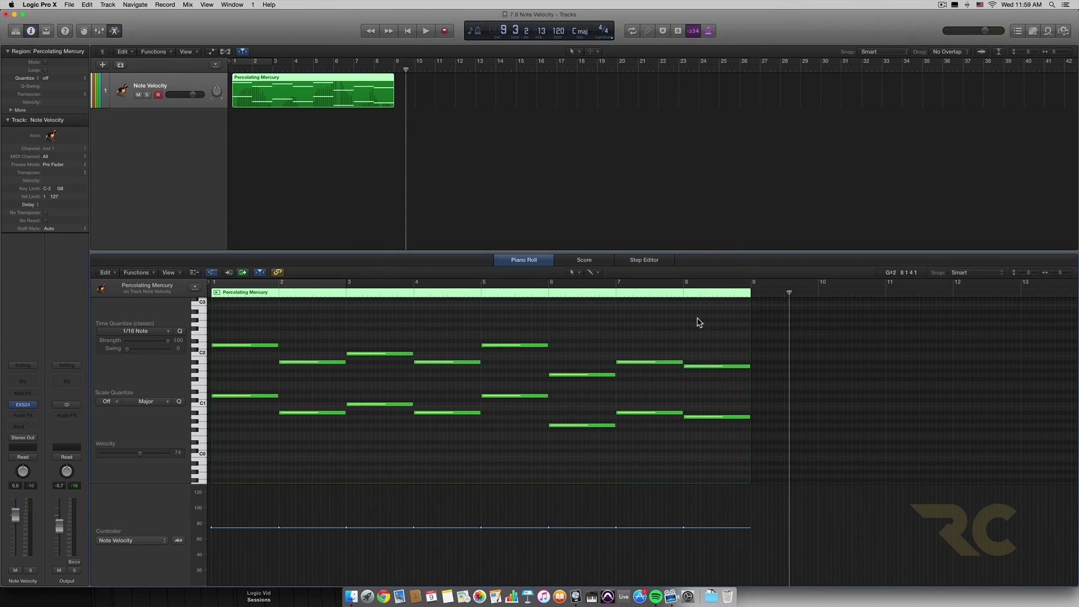
{"action": "key", "text": "Return"}
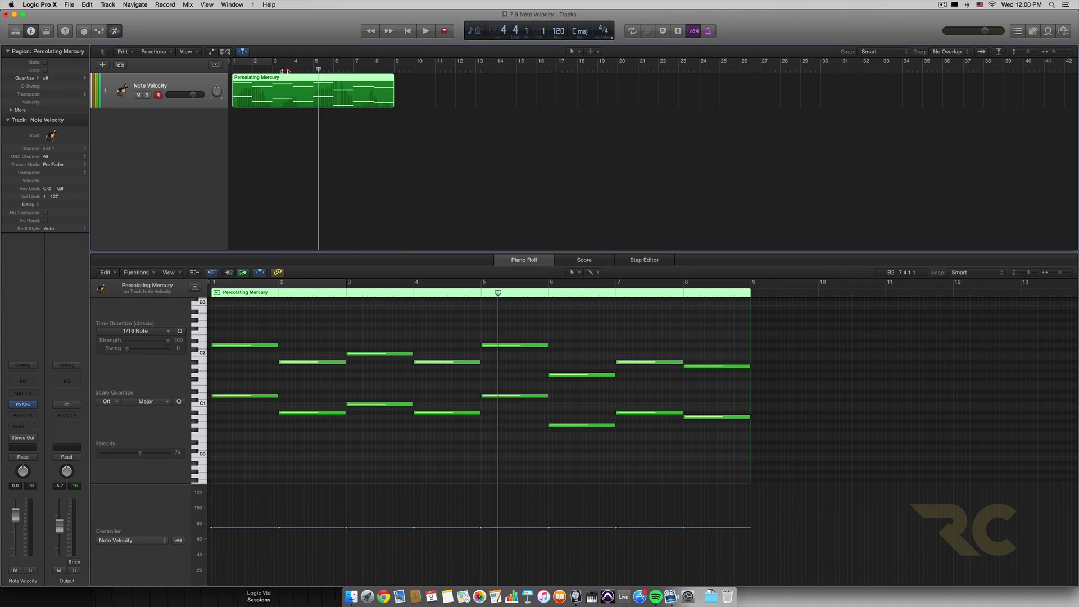
{"action": "left_click", "coordinate": [410, 32]}
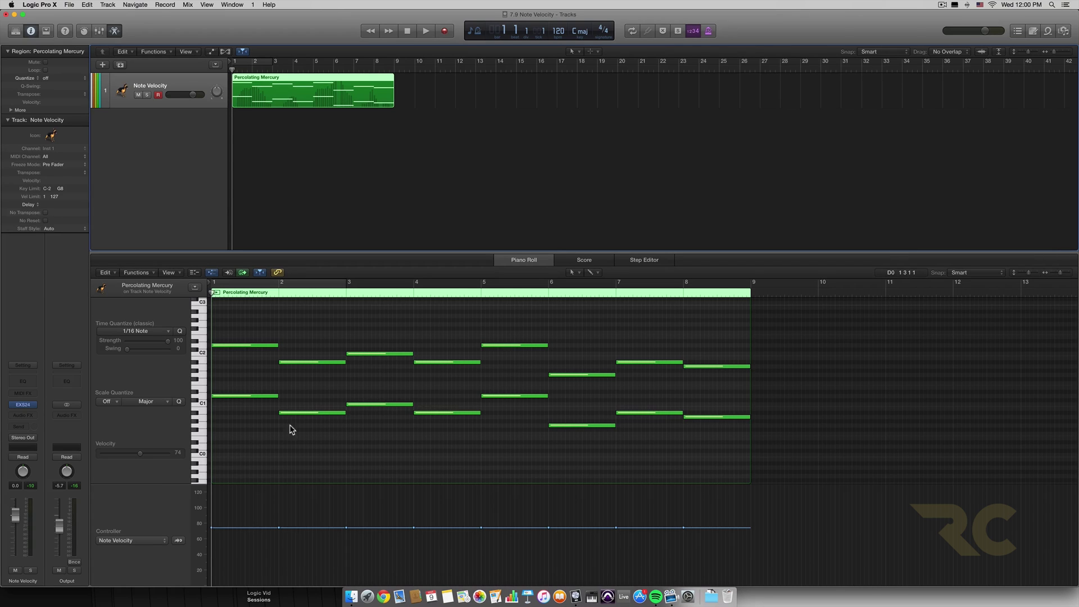
Step: Draw a Note Velocity ramp rising from about 35 in bar 2 to about 124 in bar 8
{"action": "left_click_drag", "start_coordinate": [266, 332], "coordinate": [326, 363]}
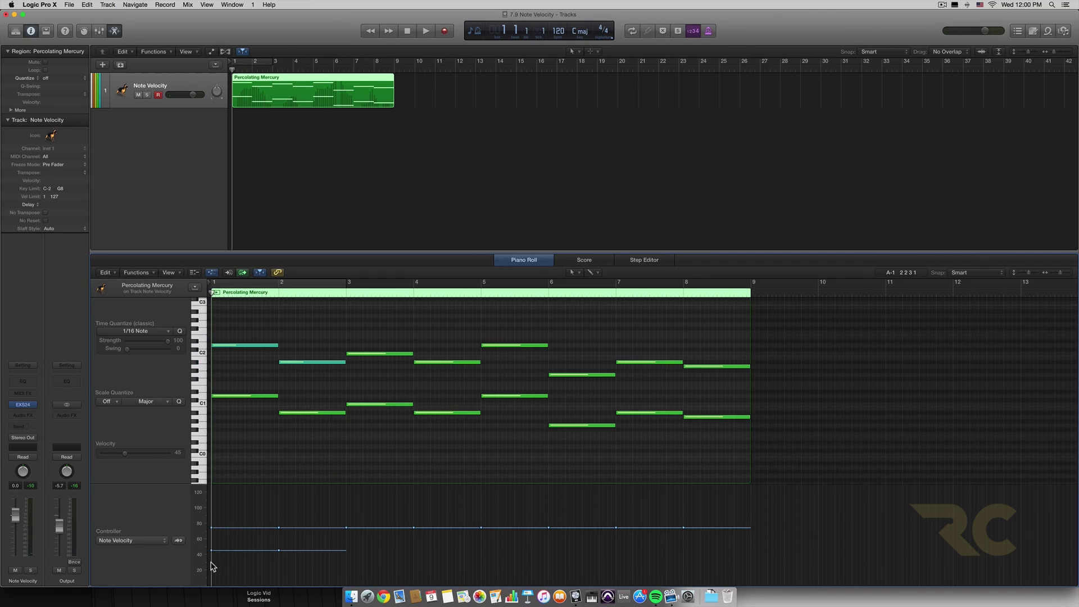
{"action": "left_click_drag", "start_coordinate": [216, 570], "coordinate": [744, 507]}
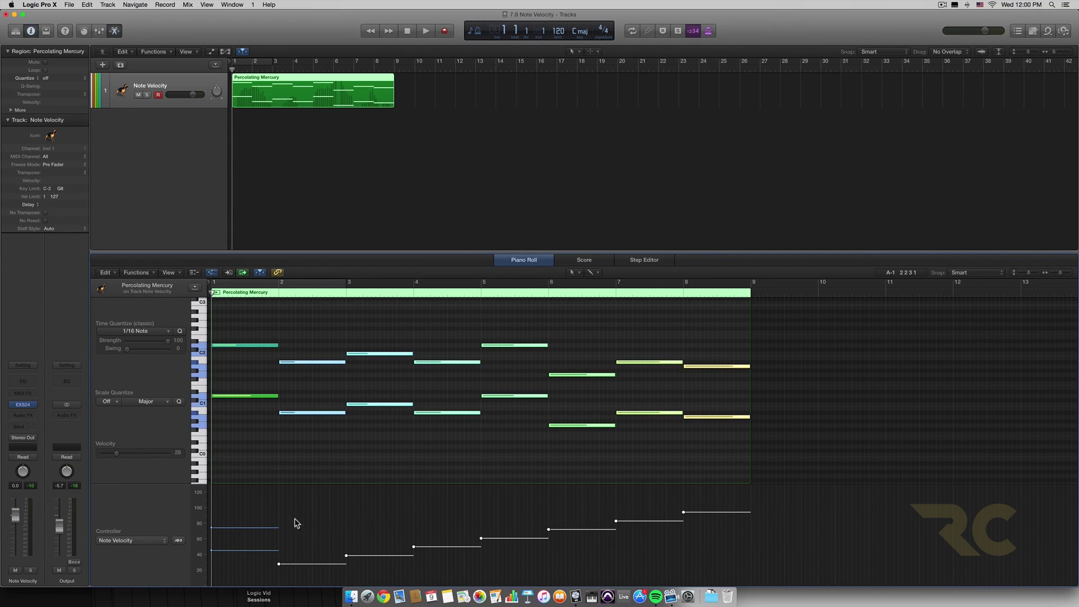
{"action": "left_click_drag", "start_coordinate": [207, 500], "coordinate": [224, 500]}
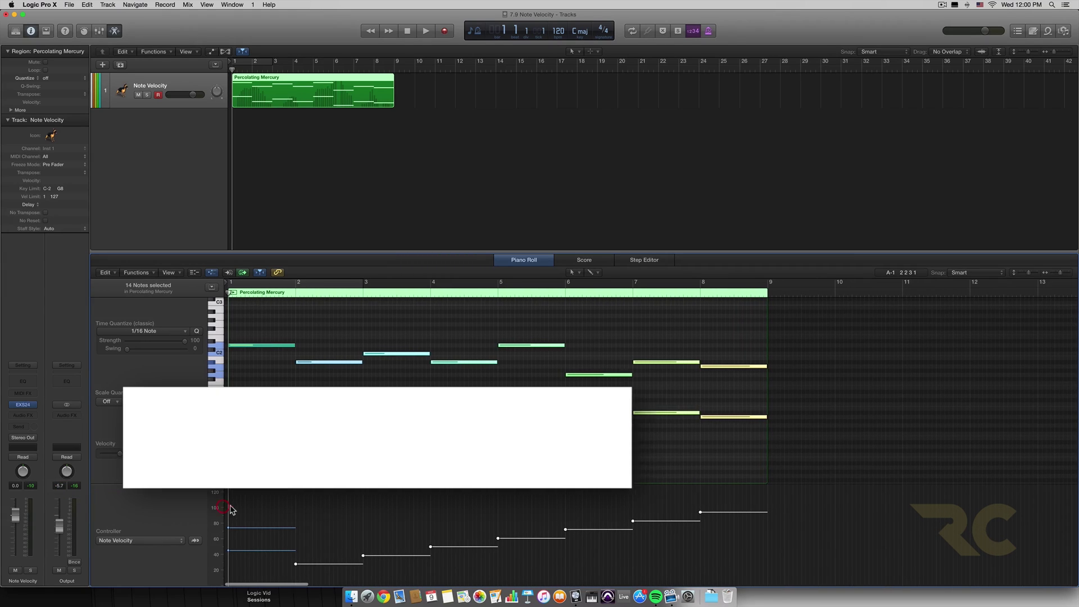
{"action": "left_click", "coordinate": [229, 509]}
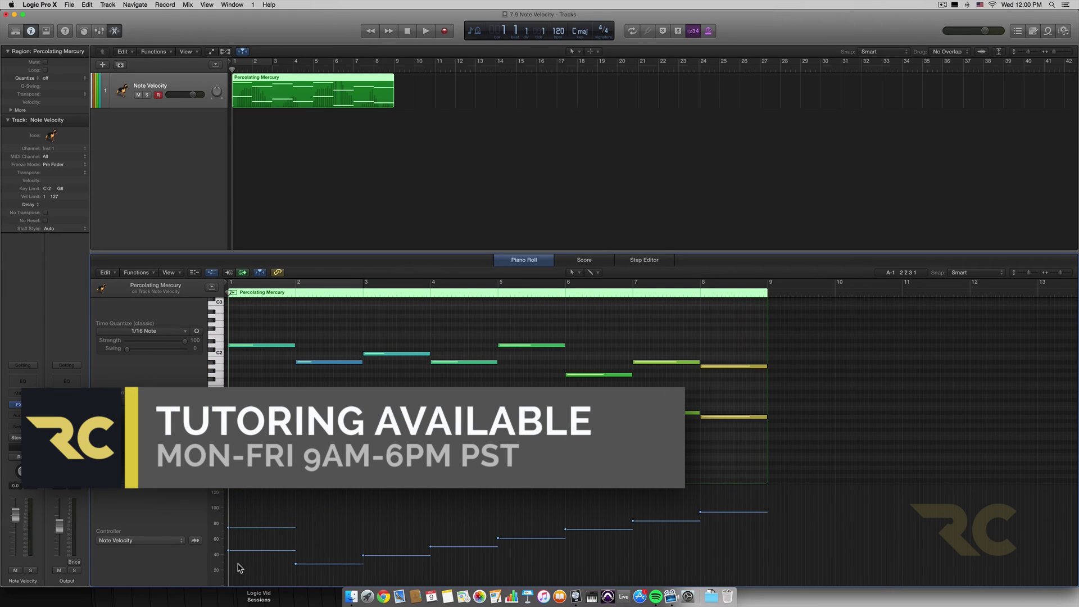
{"action": "mouse_move", "coordinate": [233, 575]}
{"action": "left_mouse_down"}
{"action": "mouse_move", "coordinate": [354, 541]}
{"action": "mouse_move", "coordinate": [758, 482]}
{"action": "mouse_move", "coordinate": [701, 485]}
{"action": "left_mouse_up"}
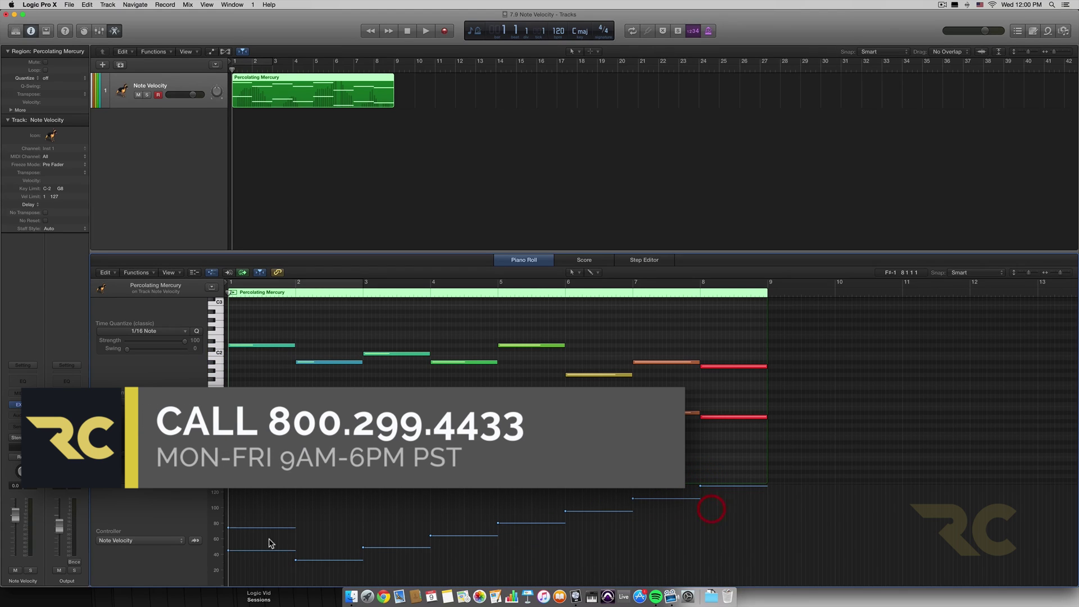
{"action": "left_click_drag", "start_coordinate": [241, 576], "coordinate": [301, 547]}
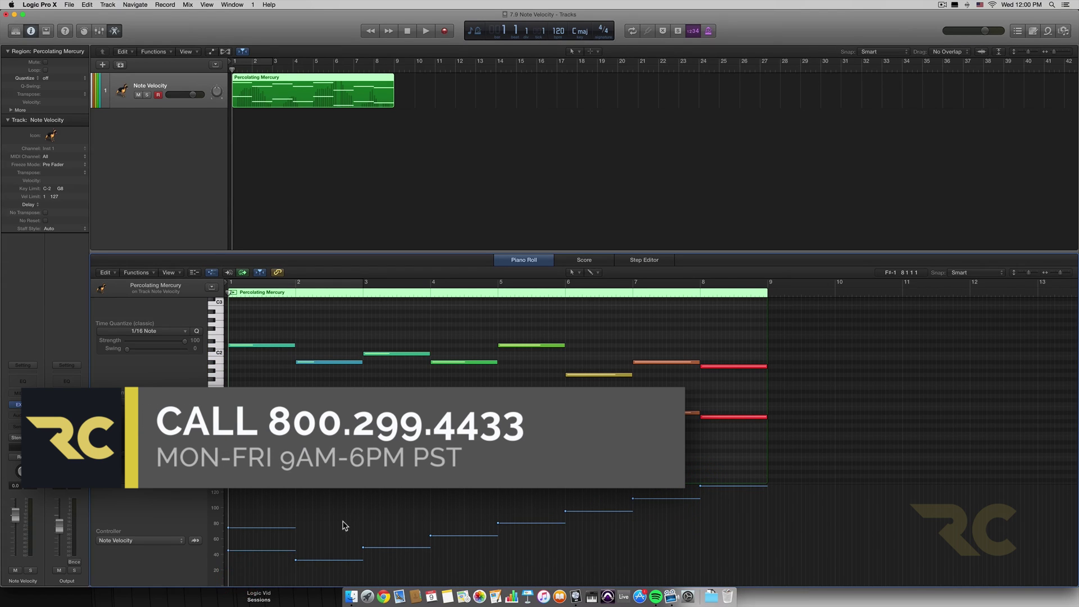